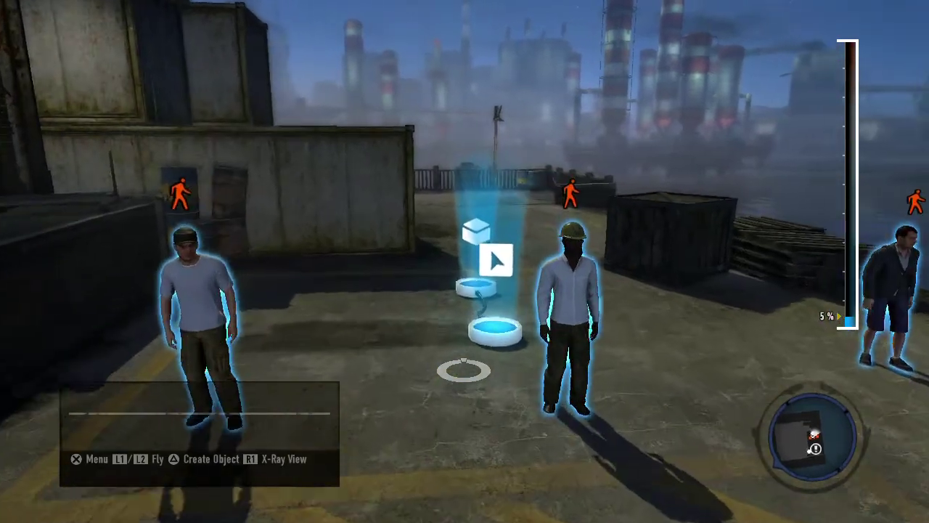
# Compare Trigger, Cole and Group A as targets of the health object modifier, keeping Trigger selected.
pyautogui.press('x')
pyautogui.press('Down')
pyautogui.press('Return')
pyautogui.press('Down')
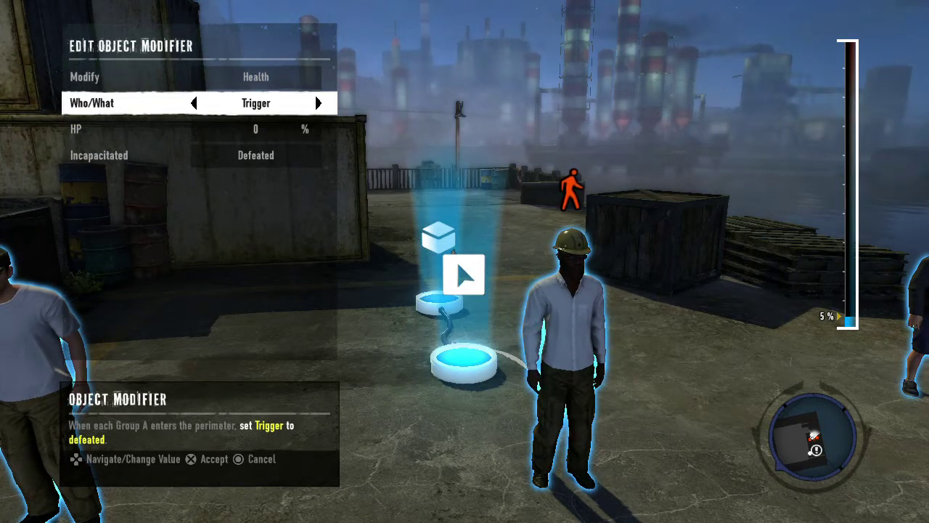
pyautogui.press('Right')
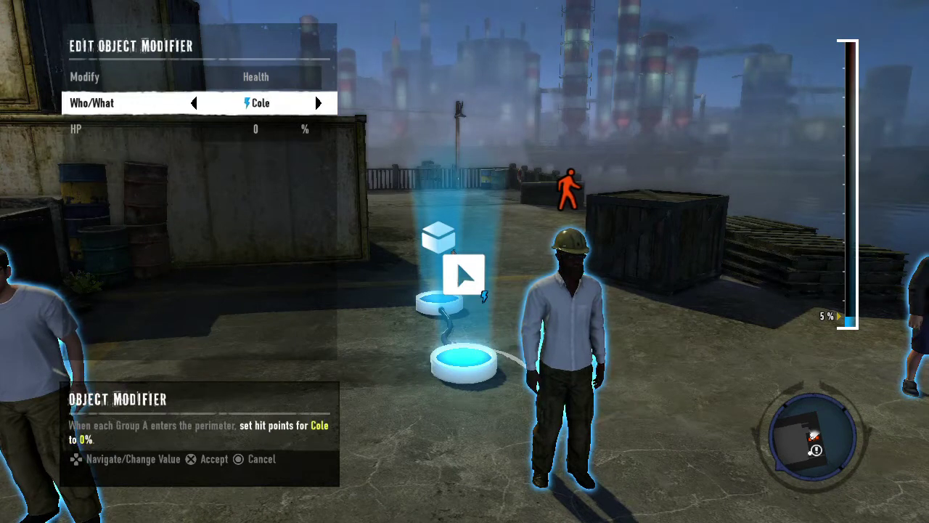
pyautogui.press('Right')
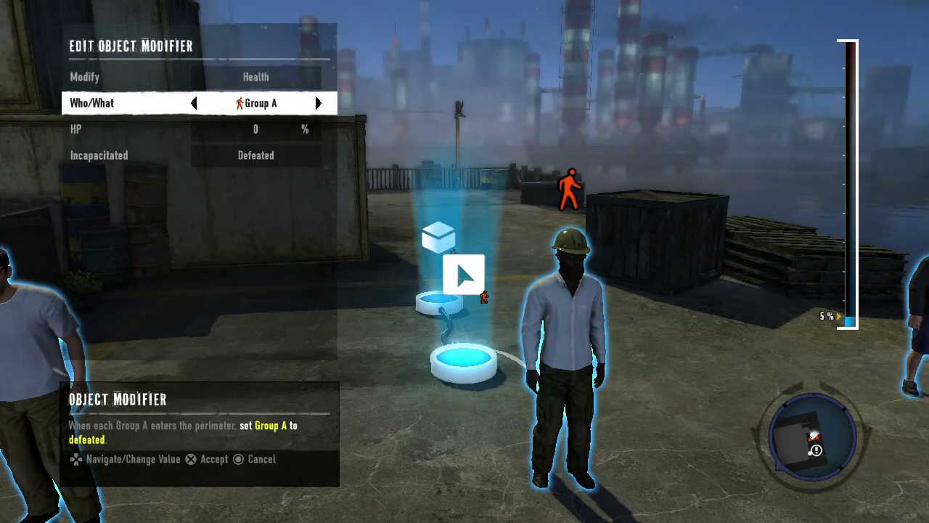
pyautogui.press('Left')
pyautogui.press('Left')
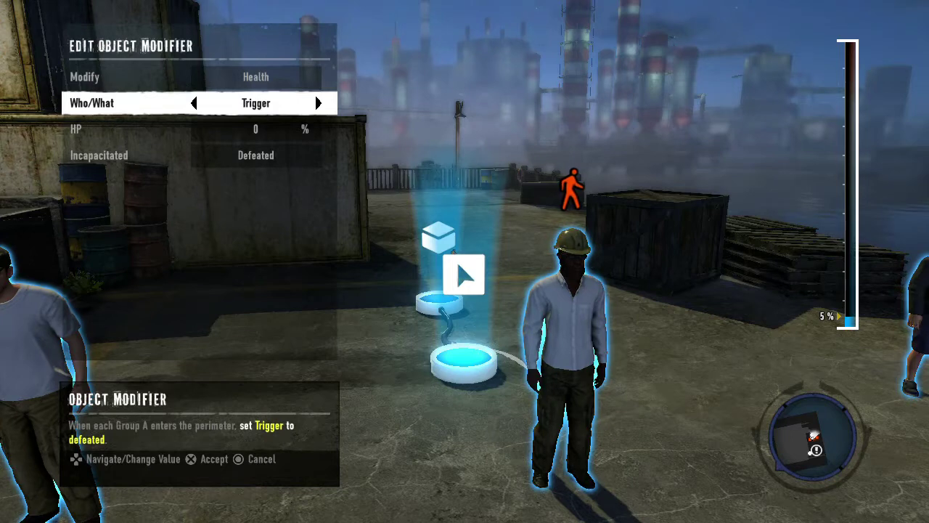
# Browse the object modifier's modification types and accept it with Health selected.
pyautogui.press('Up')
pyautogui.press('Right')
pyautogui.press('Right')
pyautogui.press('Left')
pyautogui.press('Left')
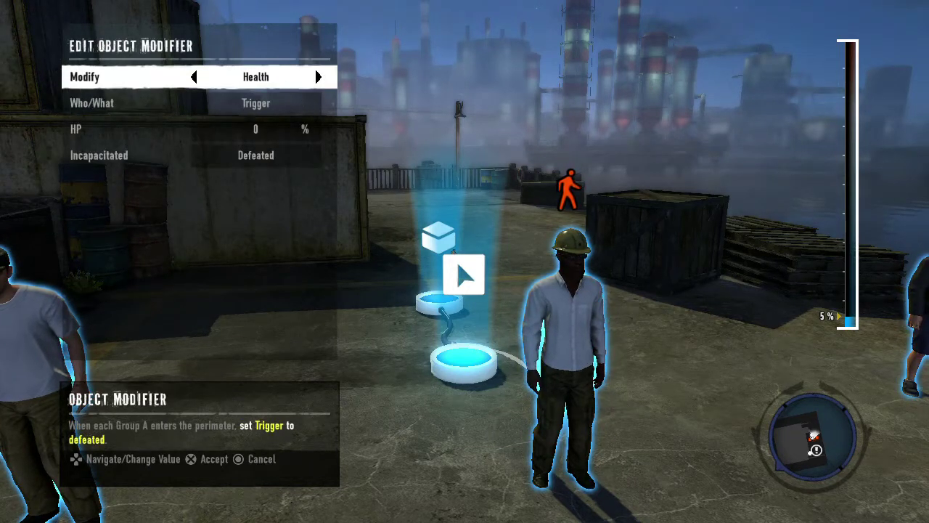
pyautogui.press('Return')
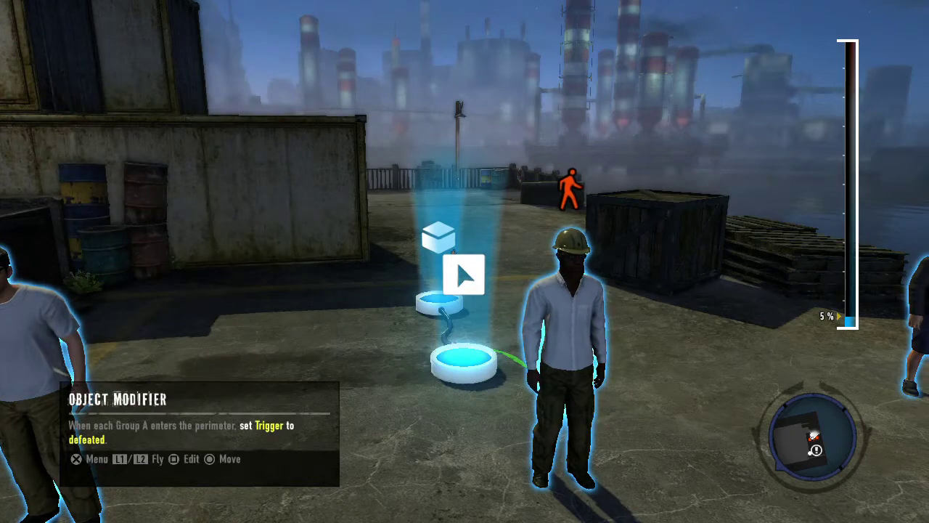
# Review the perimeter volume's shape, dimensions, target group, combination, trigger and auto-reset settings.
pyautogui.press('w')
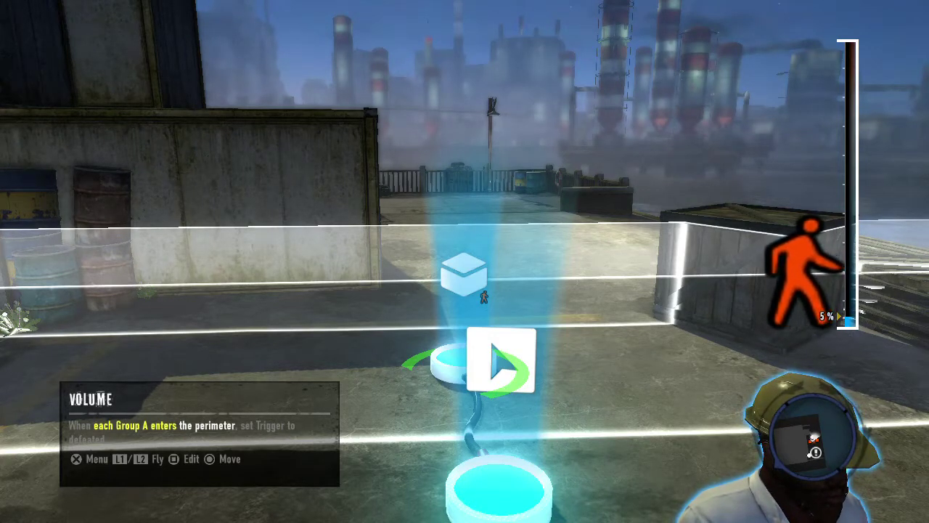
pyautogui.press('Return')
pyautogui.press('Down')
pyautogui.press('Return')
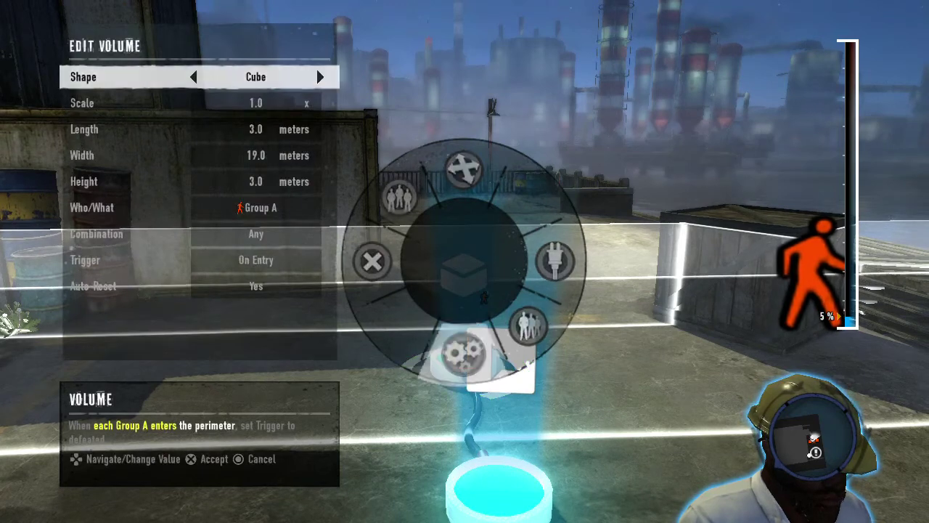
pyautogui.press('Down')
pyautogui.press('Down')
pyautogui.press('Down')
pyautogui.press('Down')
pyautogui.press('Down')
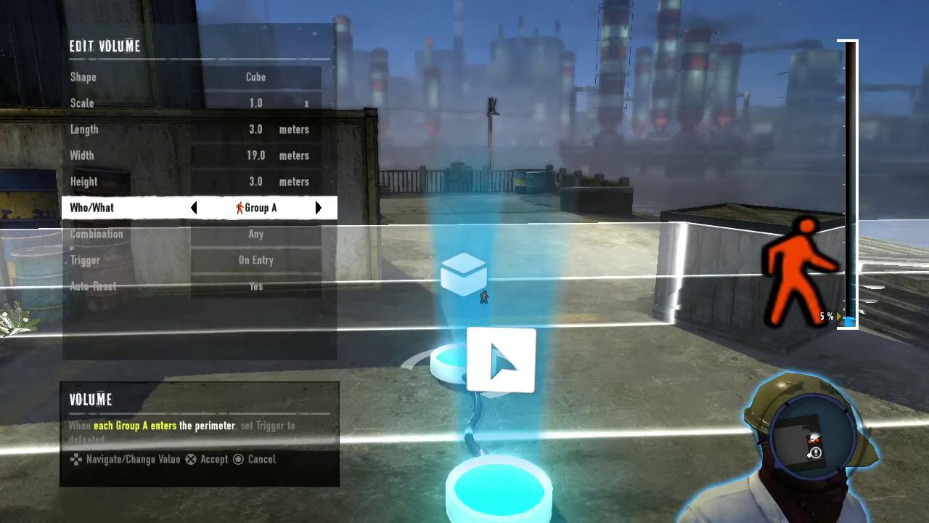
pyautogui.press('Down')
pyautogui.press('Down')
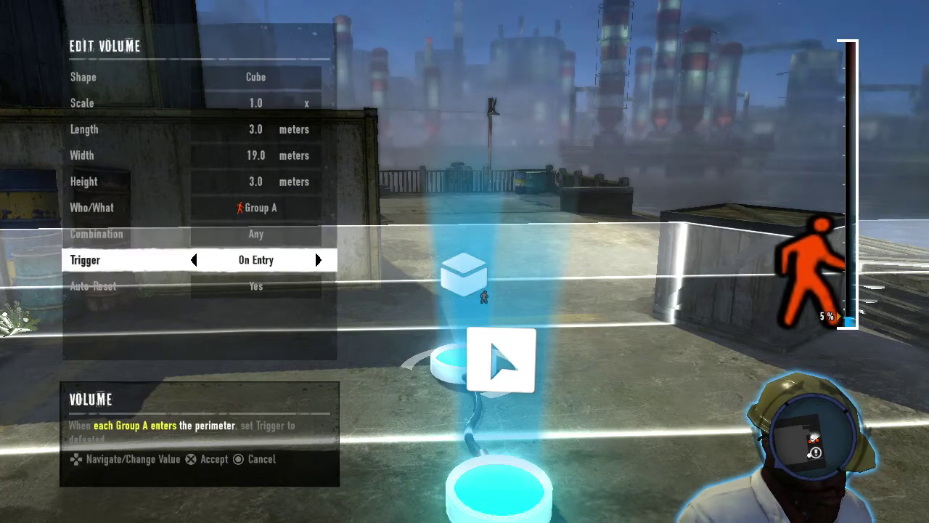
pyautogui.press('Down')
pyautogui.press('Return')
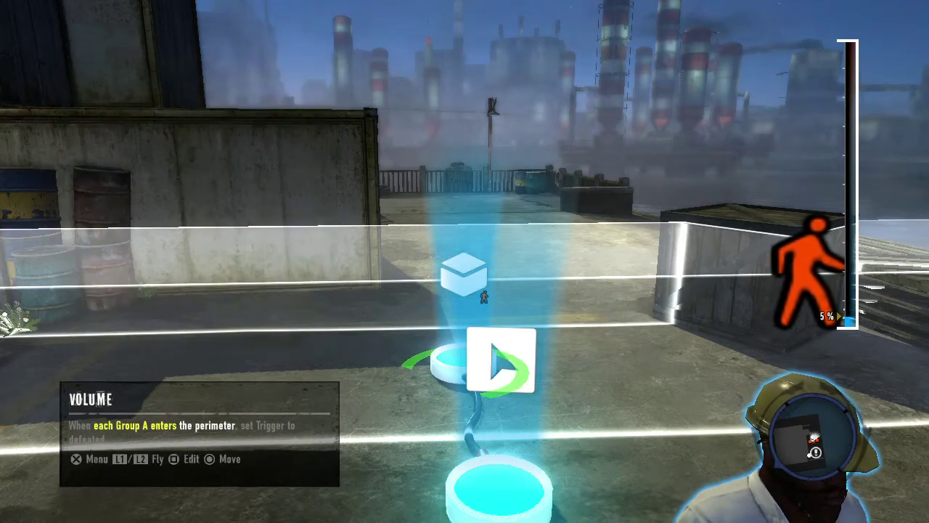
# Check the target and HP settings of the object modifier connected to the perimeter volume.
pyautogui.press('Return')
pyautogui.press('Down')
pyautogui.press('Return')
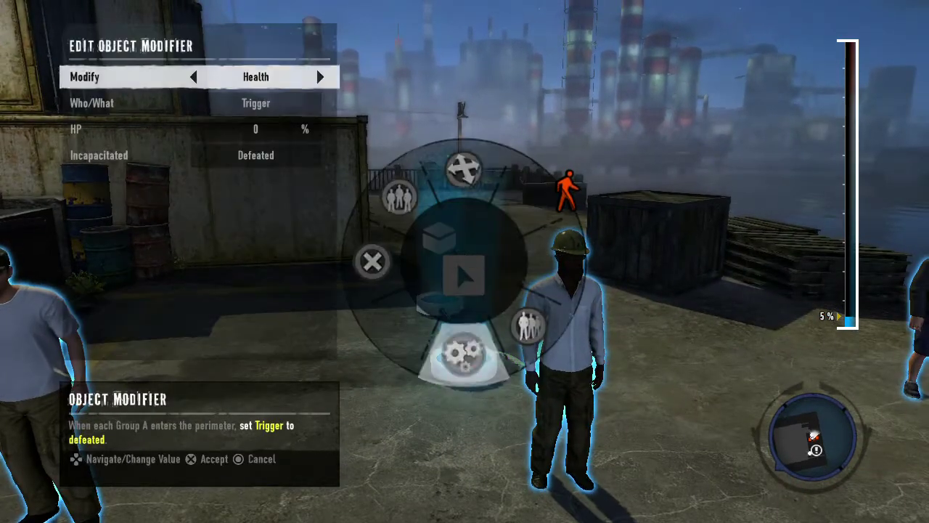
pyautogui.press('Down')
pyautogui.press('Down')
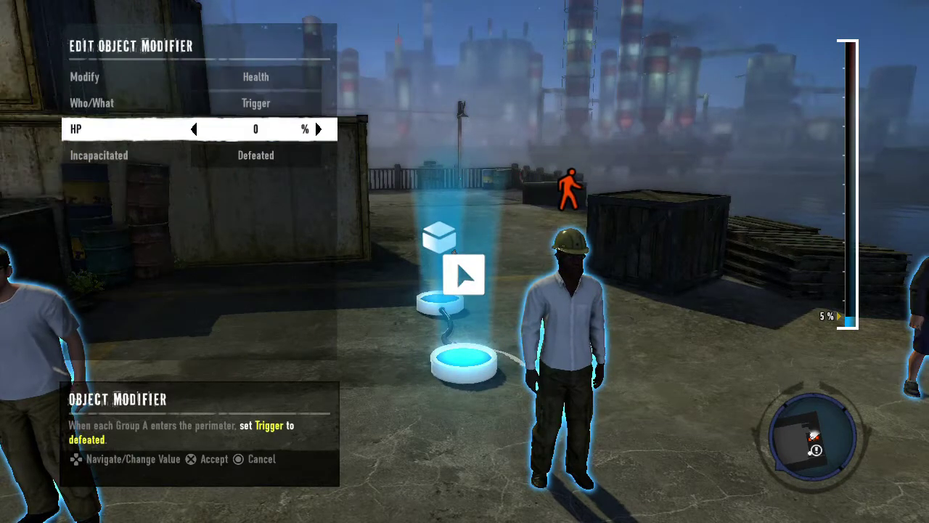
pyautogui.press('Return')
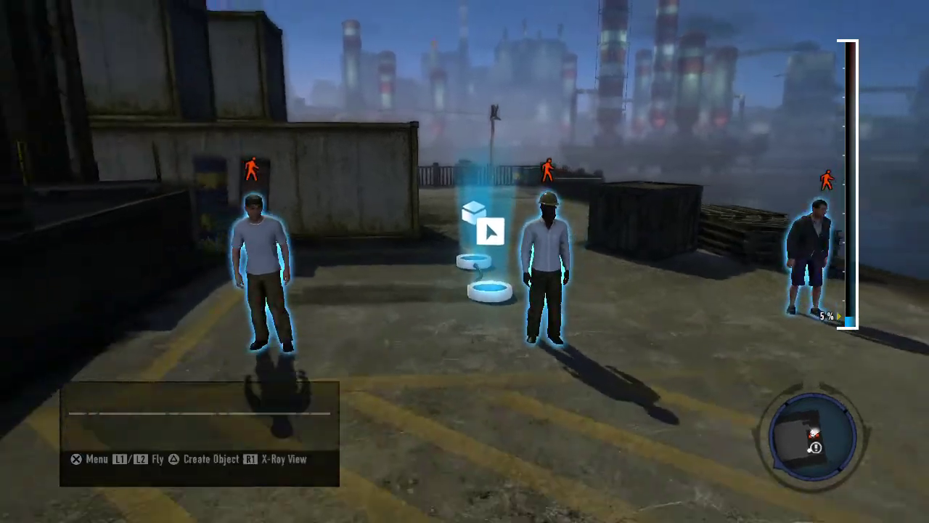
# Start a playtest of the mission from the spot facing the three pedestrians.
pyautogui.press('Return')
pyautogui.press('Right')
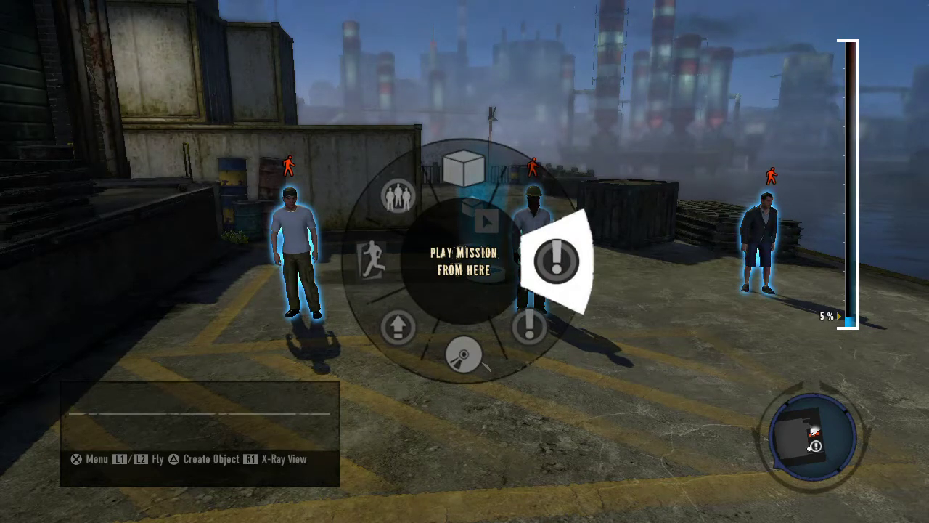
pyautogui.press('Return')
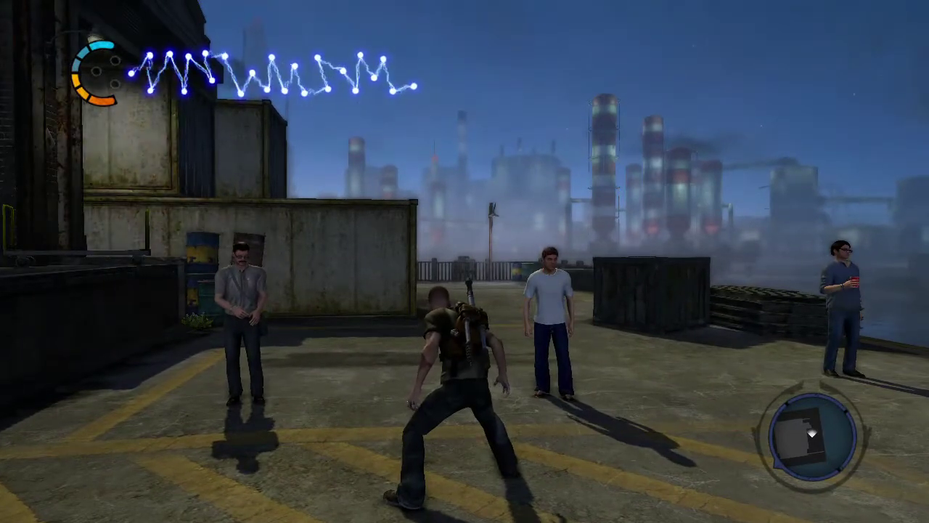
# Test the perimeter volume by blasting the pedestrians back into it with electric attacks.
pyautogui.press('w')
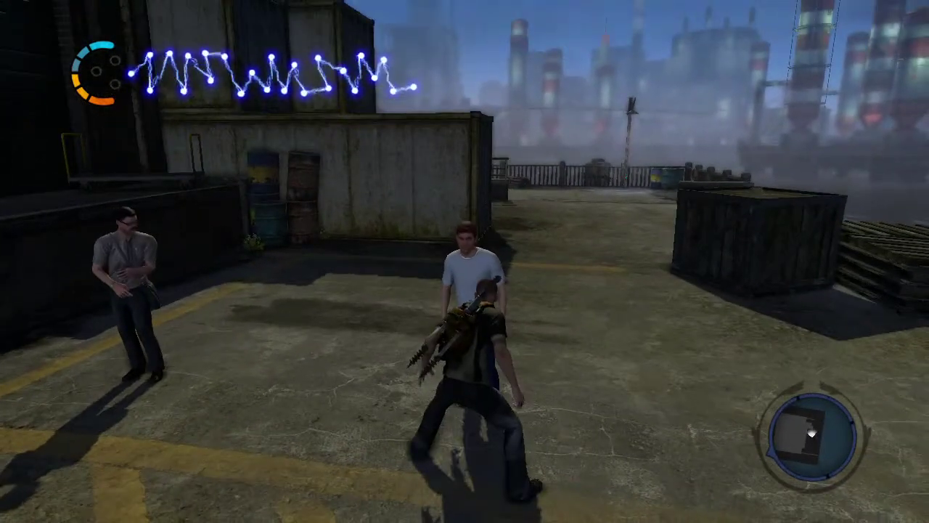
pyautogui.press('q')
pyautogui.press('s')
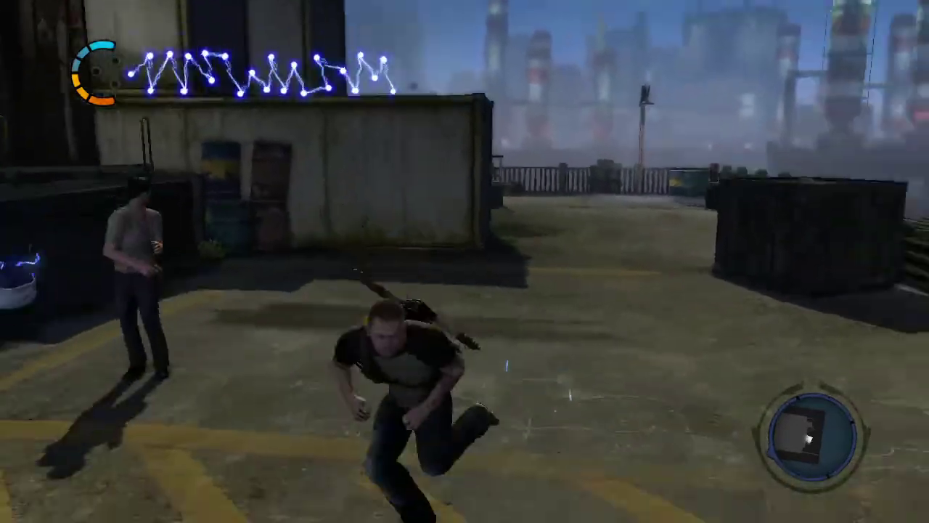
pyautogui.press('q')
pyautogui.press('x')
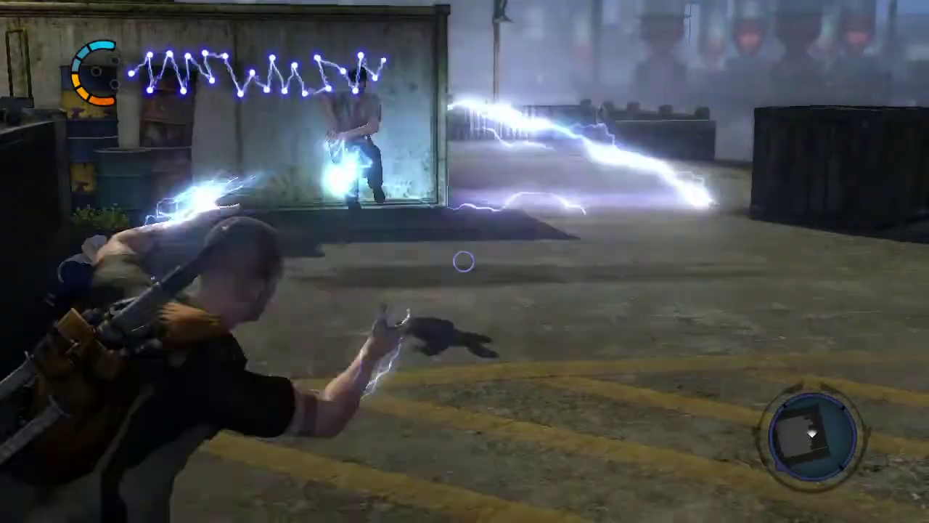
pyautogui.press('w')
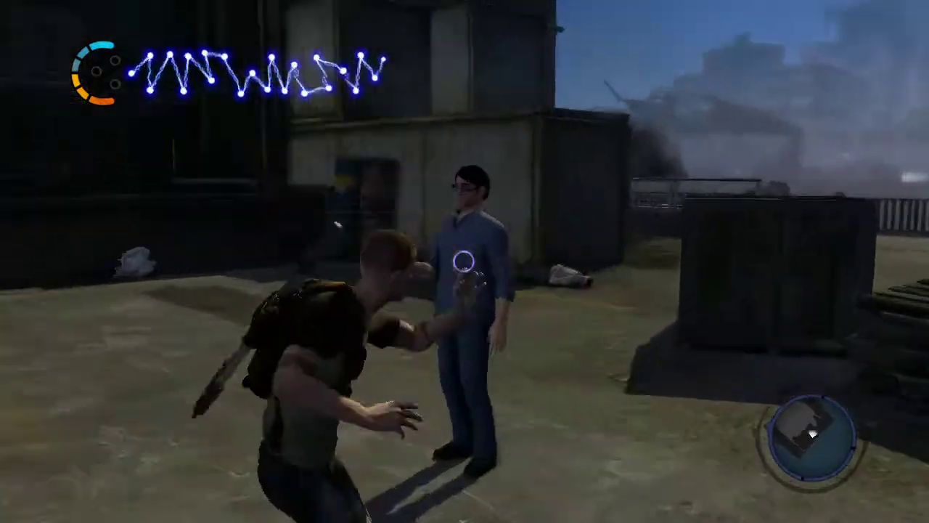
pyautogui.click(465, 262)
pyautogui.press('w')
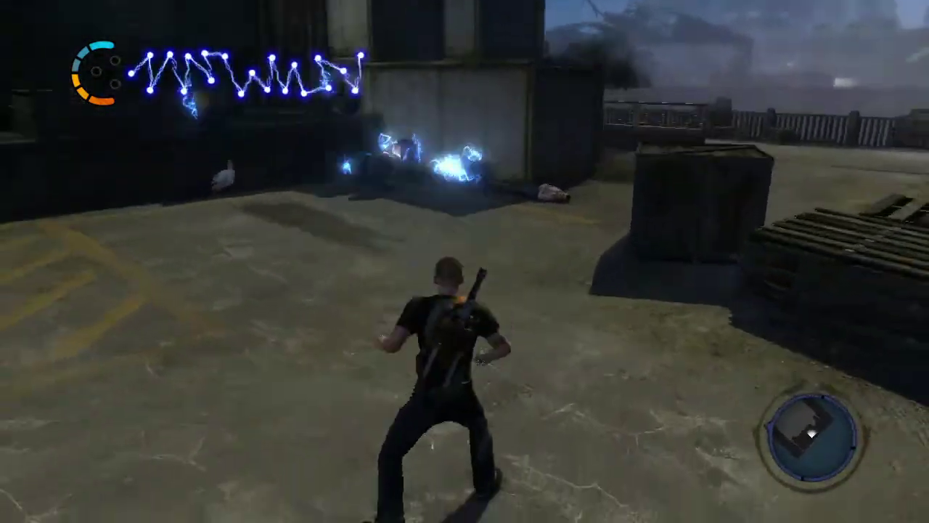
pyautogui.press('w')
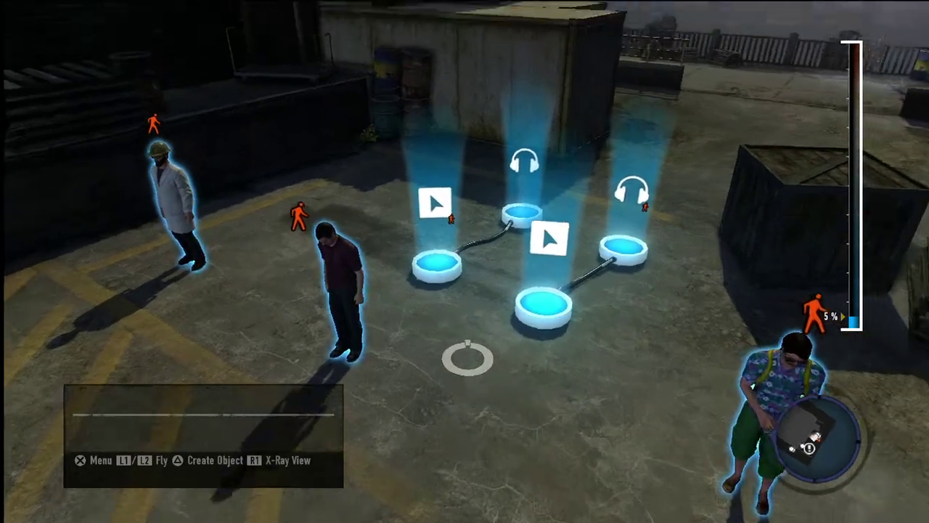
# Examine the Group A waypoint modifier, the arc-restrained monitor and its connected modifier hiding the trigger's mini-map icon.
pyautogui.moveTo(467, 352)
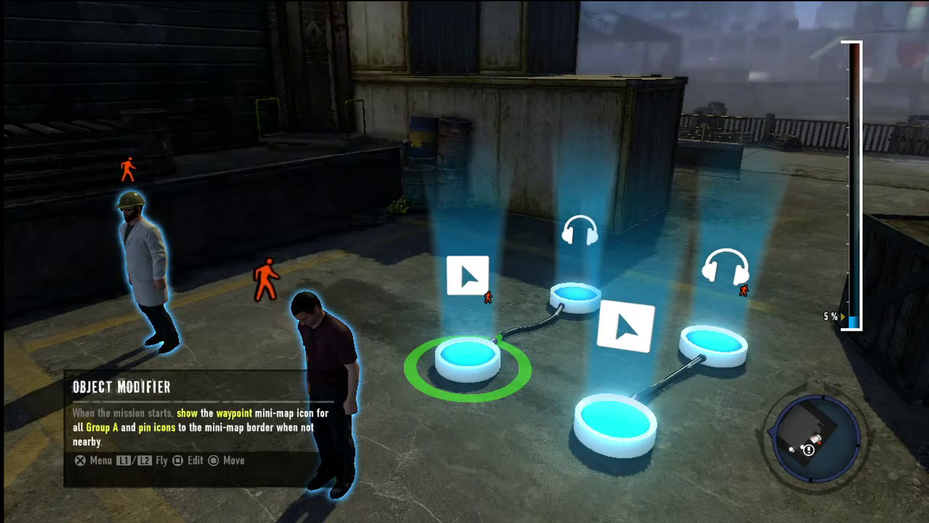
pyautogui.press('e')
pyautogui.press('Return')
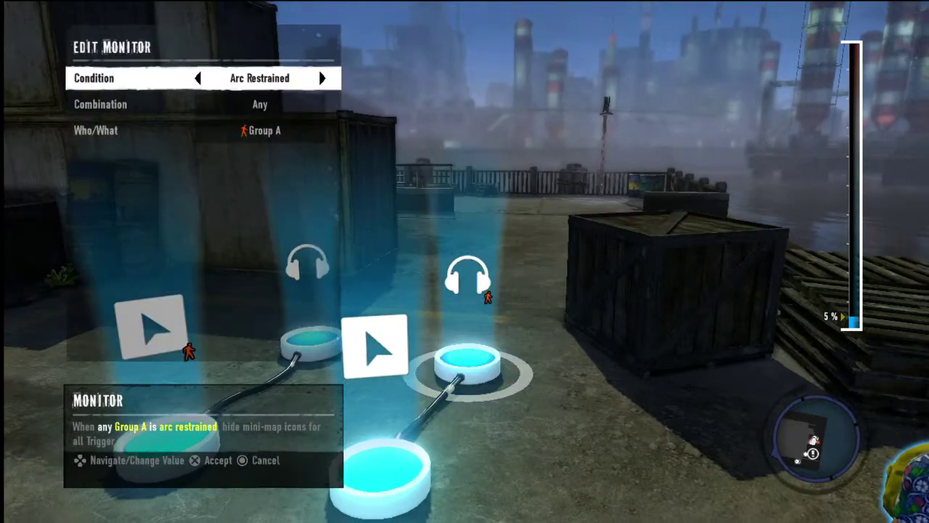
pyautogui.press('Escape')
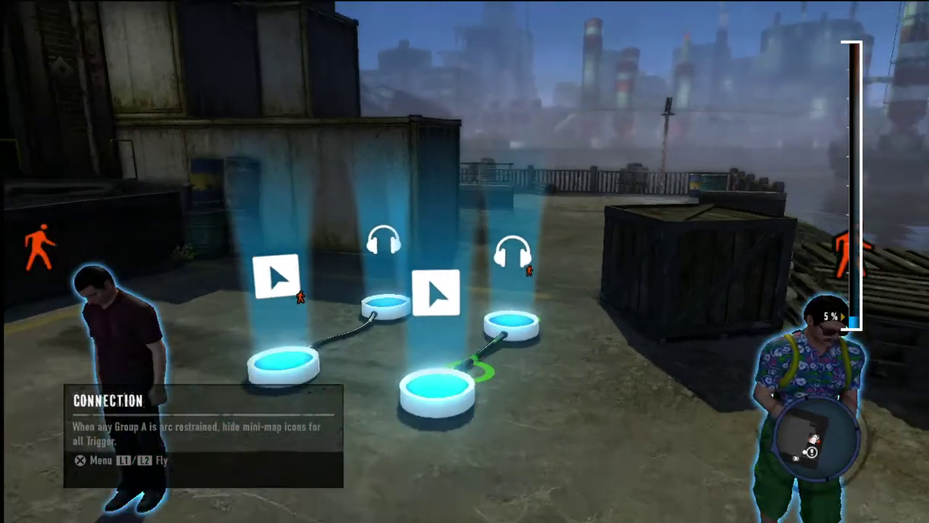
pyautogui.press('e')
pyautogui.press('Return')
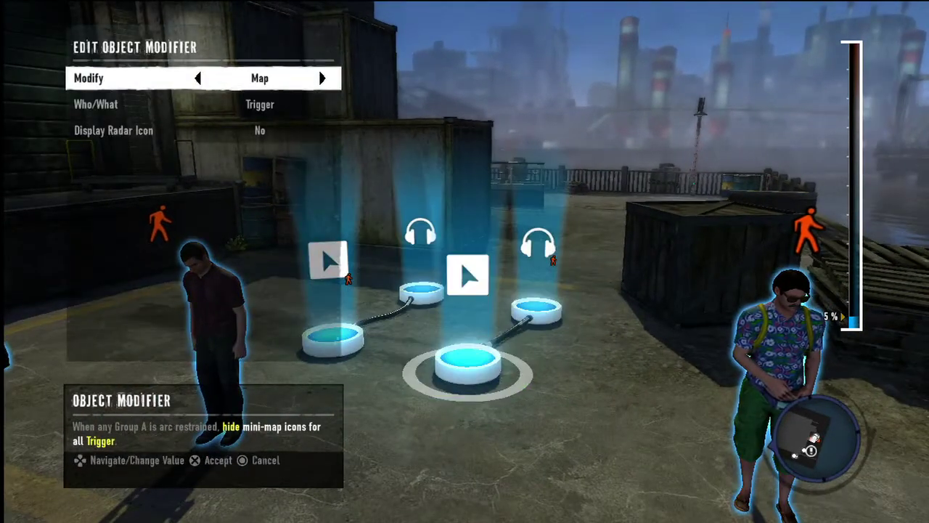
pyautogui.press('Return')
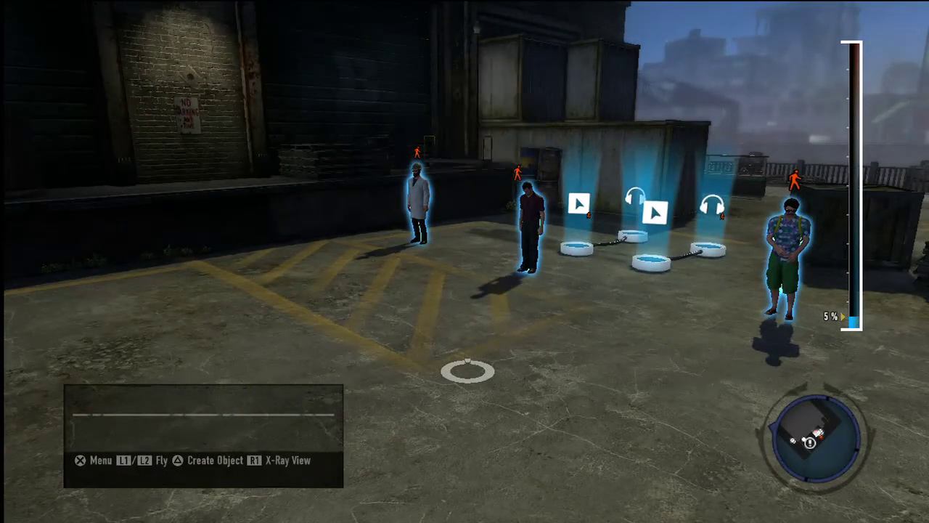
# Launch the arc-restraint mission from the current position in the parking area.
pyautogui.press('Return')
pyautogui.press('Right')
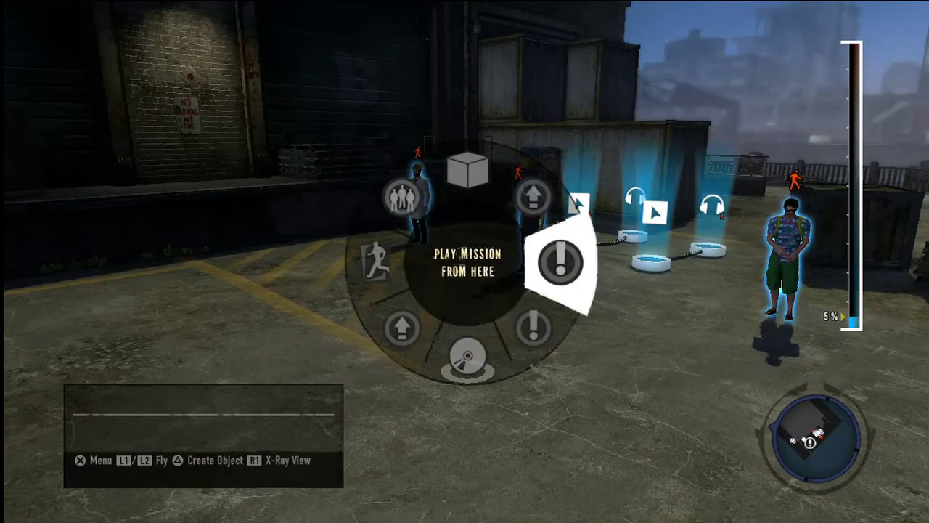
pyautogui.press('Return')
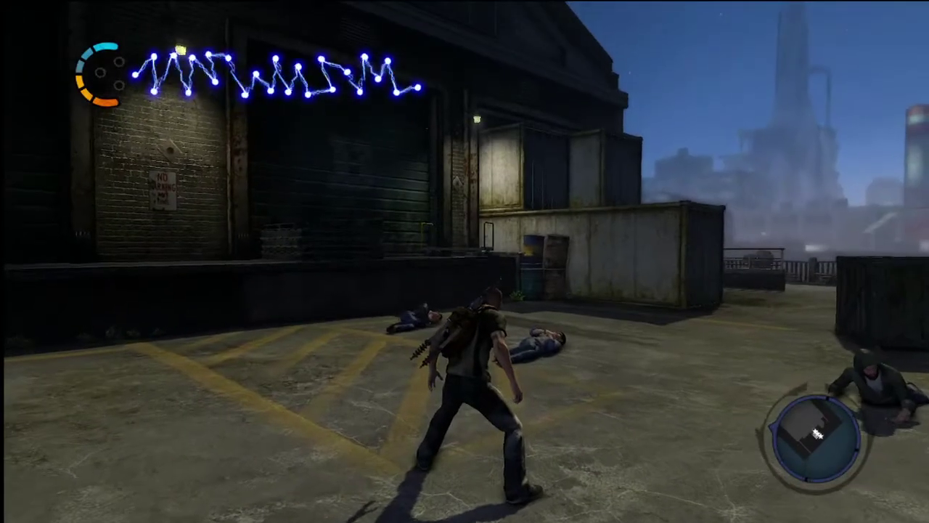
# Arc restrain each of the three downed pedestrians to test the mini-map icon removal.
pyautogui.press('Up')
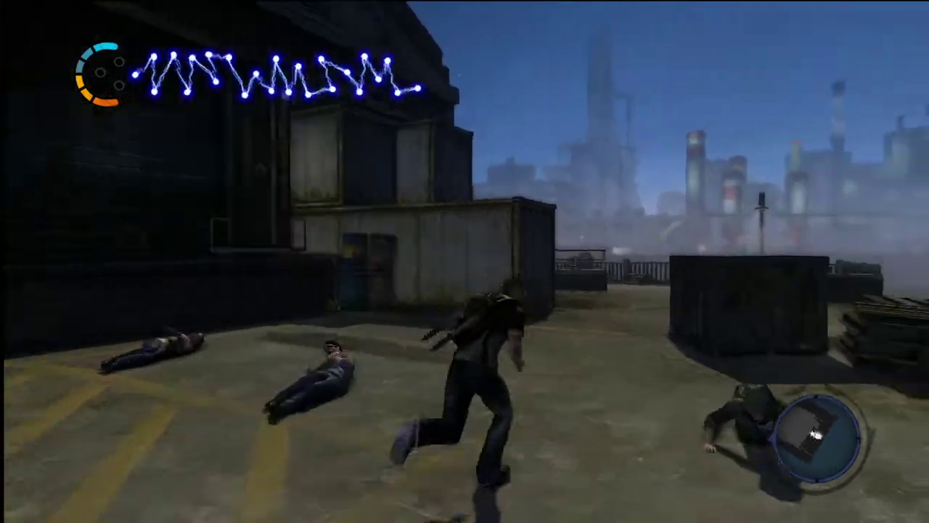
pyautogui.press('c')
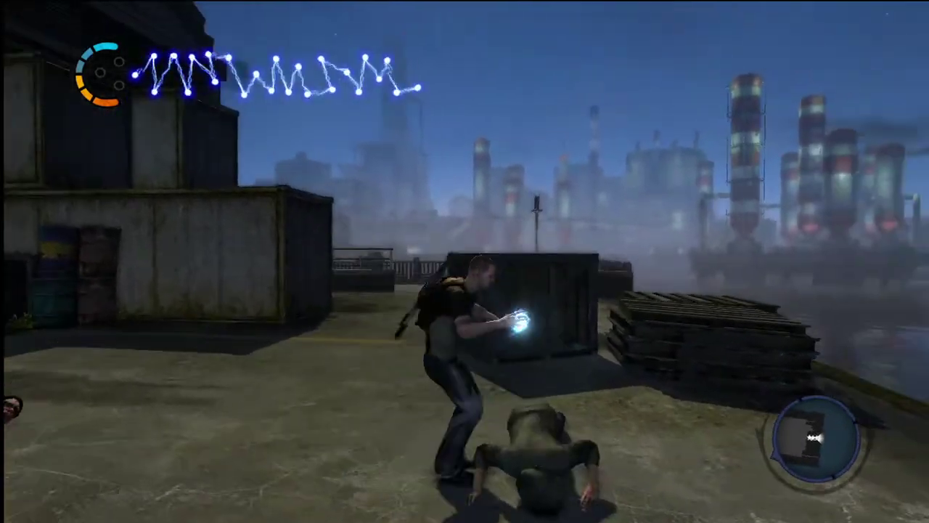
pyautogui.press('Up')
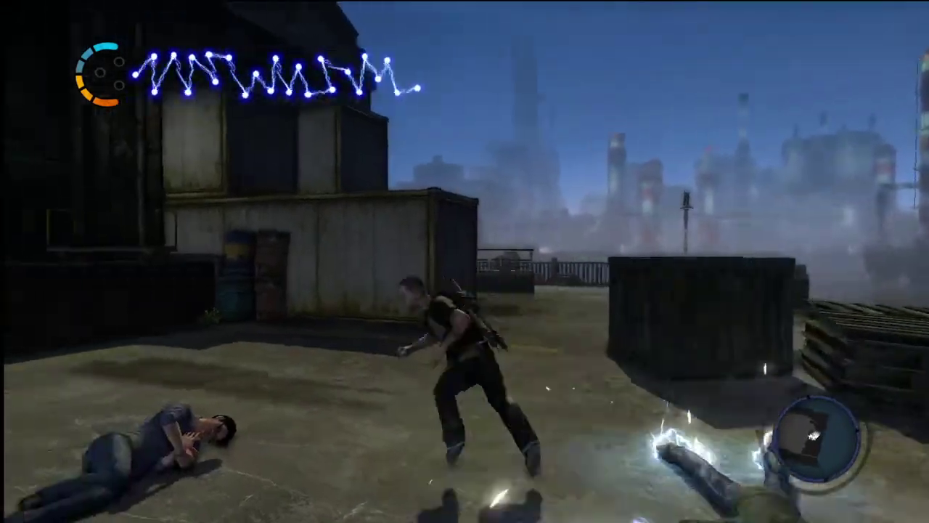
pyautogui.press('c')
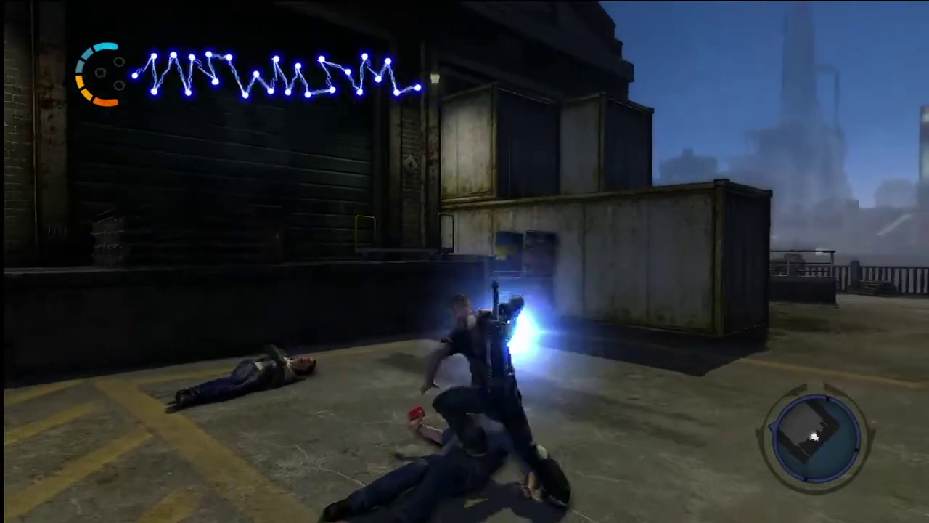
pyautogui.press('c')
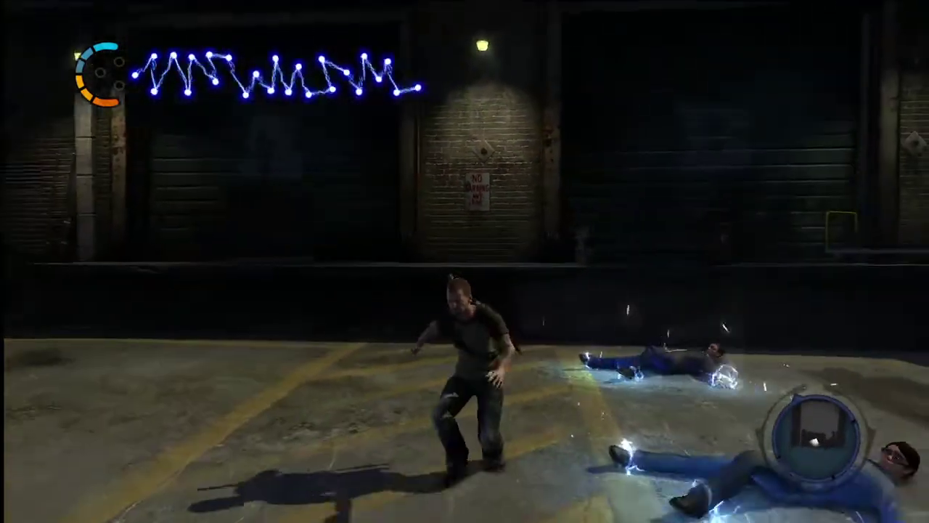
pyautogui.press('w')
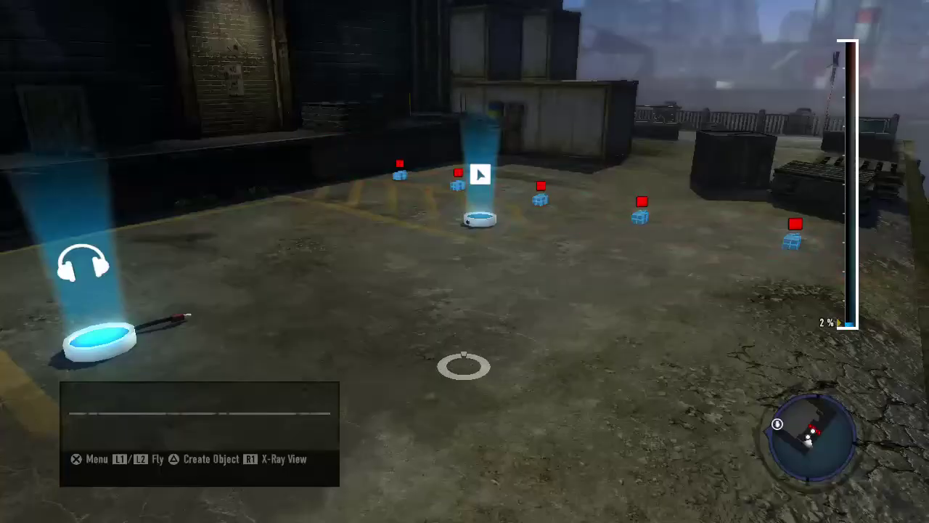
# Create a Selector logic object on the ground between the mission start node and the Object Modifier.
pyautogui.press('w')
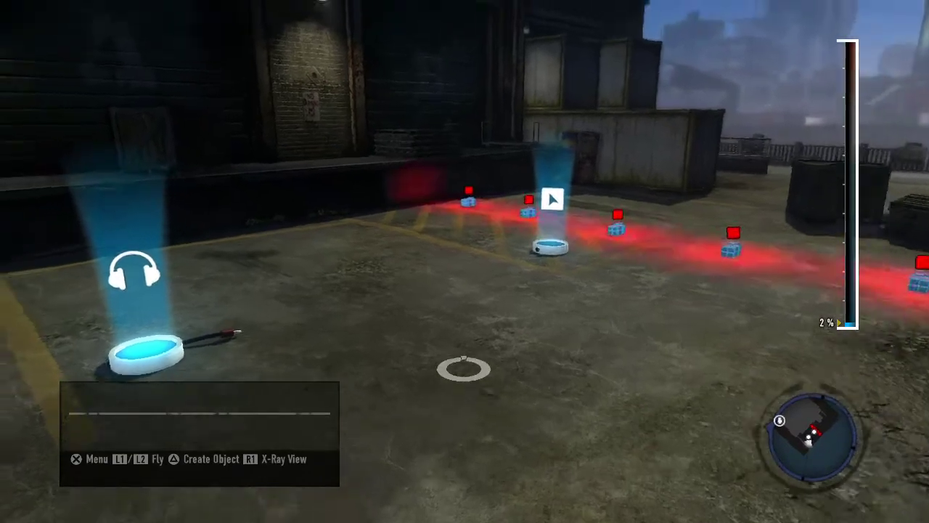
pyautogui.press('w')
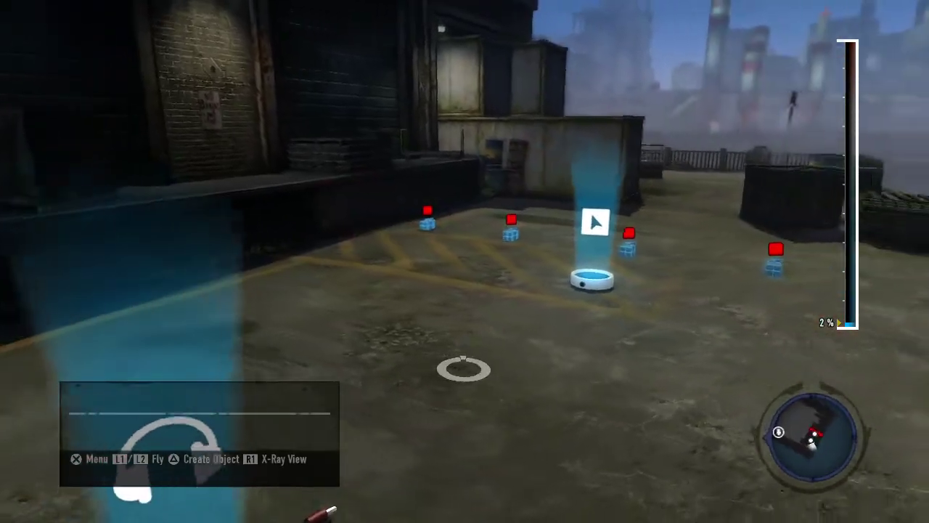
pyautogui.press('Return')
pyautogui.press('Return')
pyautogui.press('Down')
pyautogui.press('Right')
pyautogui.press('Right')
pyautogui.press('Right')
pyautogui.press('Right')
pyautogui.press('Right')
pyautogui.press('Right')
pyautogui.press('Right')
pyautogui.press('Right')
pyautogui.press('Right')
pyautogui.press('Right')
pyautogui.press('Right')
pyautogui.press('Right')
pyautogui.press('Right')
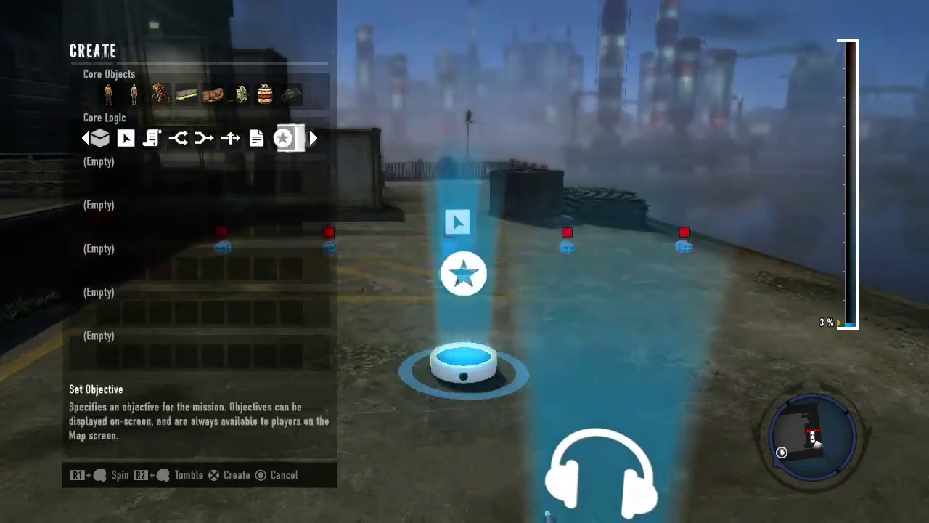
pyautogui.press('Left')
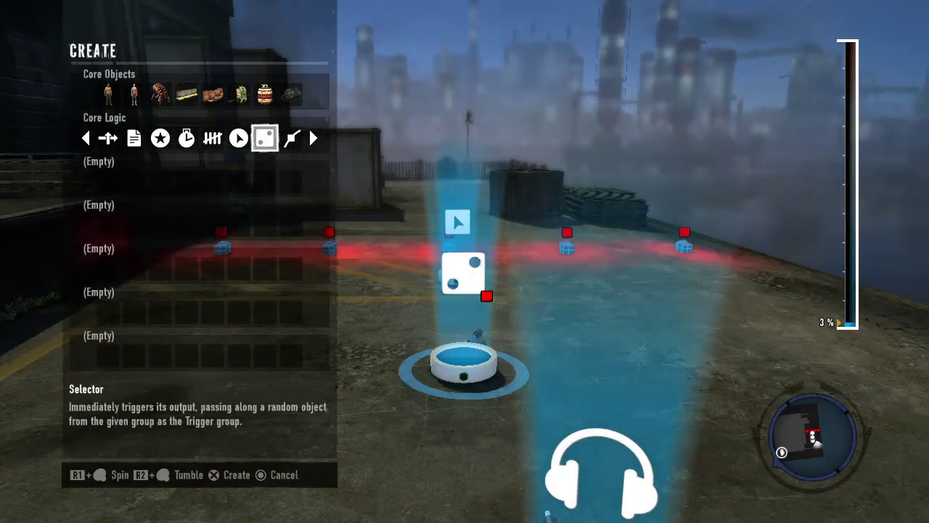
pyautogui.press('Return')
# Examine the layout of the mission start node, Selector, Object Modifier and the row of bombs.
pyautogui.press('Left')
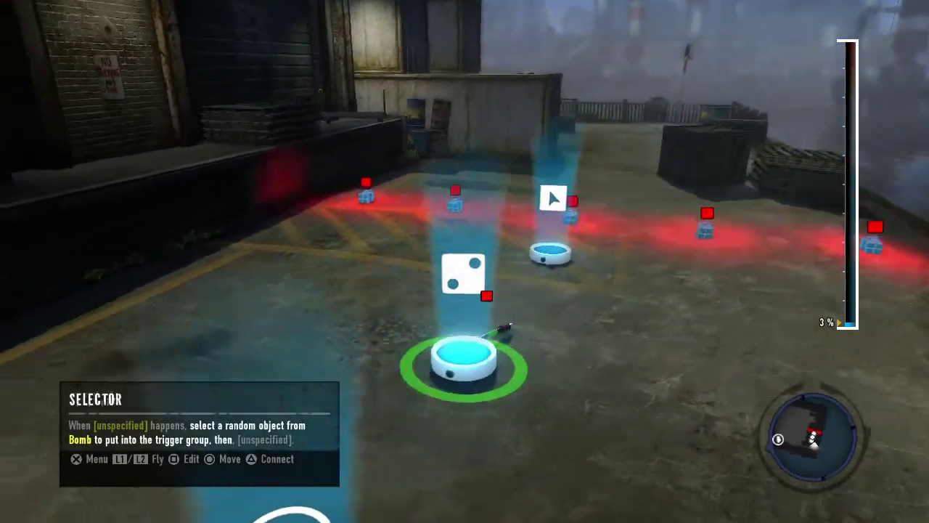
pyautogui.press('Left')
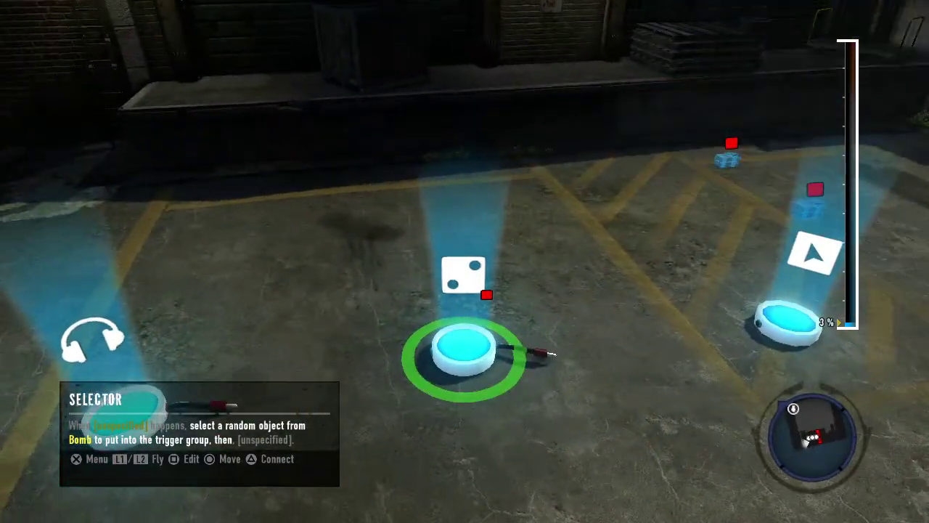
pyautogui.press('Down')
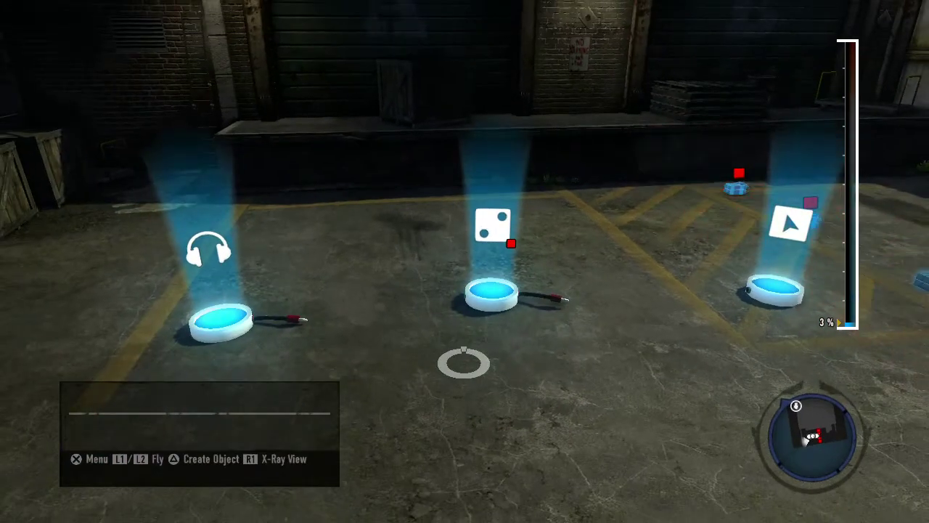
pyautogui.press('Right')
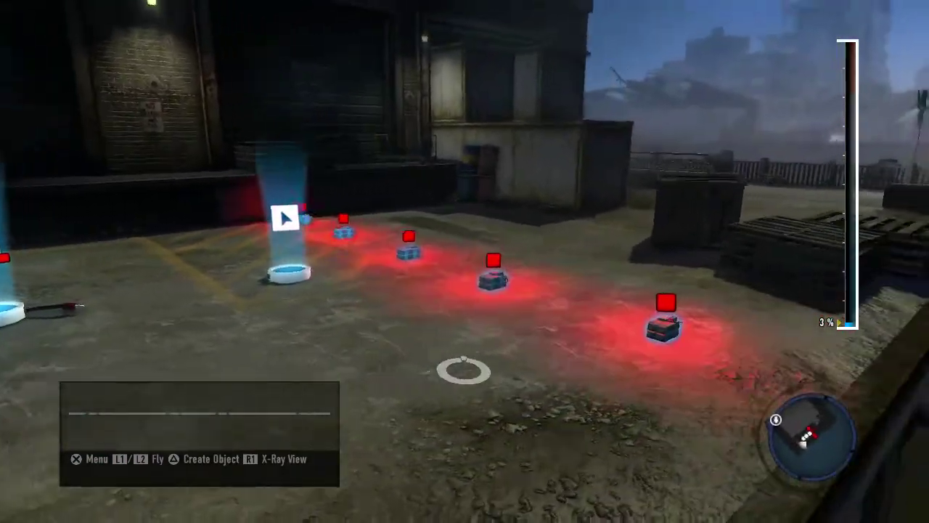
pyautogui.press('Left')
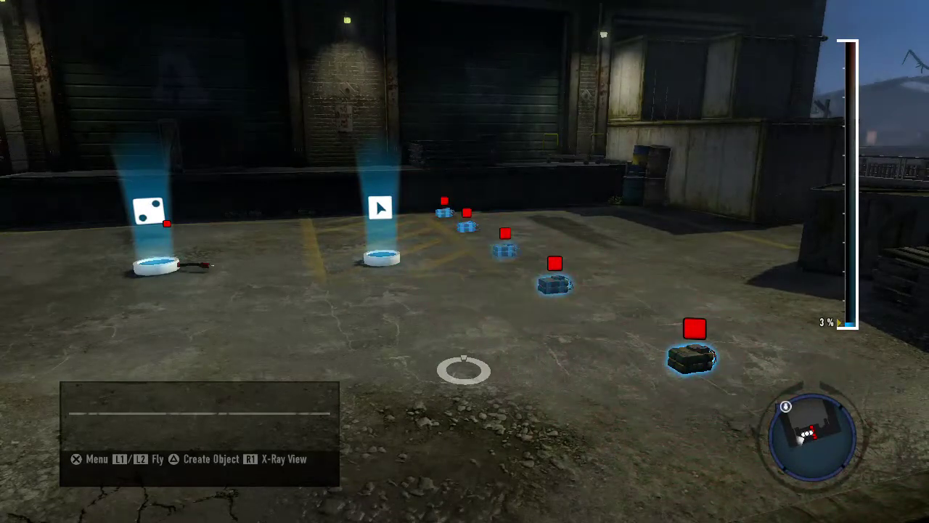
pyautogui.press('Left')
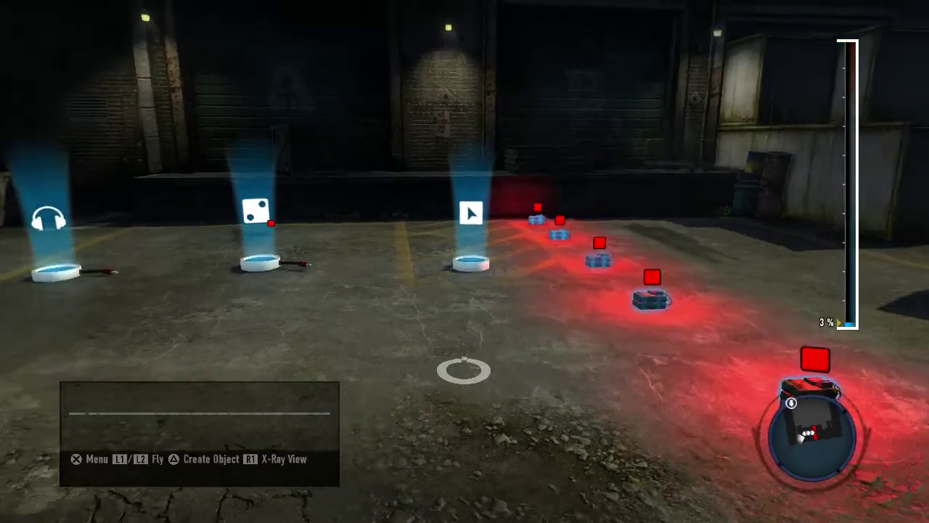
pyautogui.press('Left')
pyautogui.press('Up')
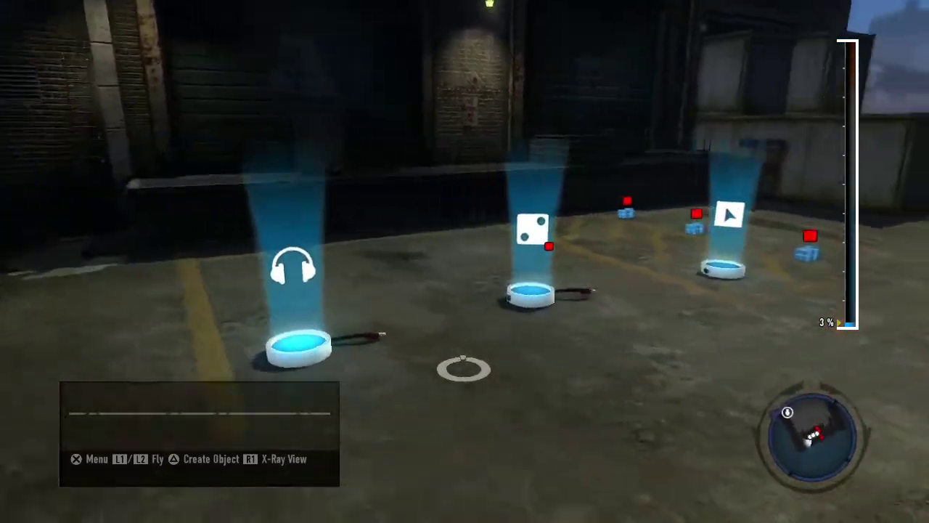
# Connect the mission start to the Selector, and the Selector to the Object Modifier that detonates bombs in Trigger.
pyautogui.press('Left')
pyautogui.press('Return')
pyautogui.press('Right')
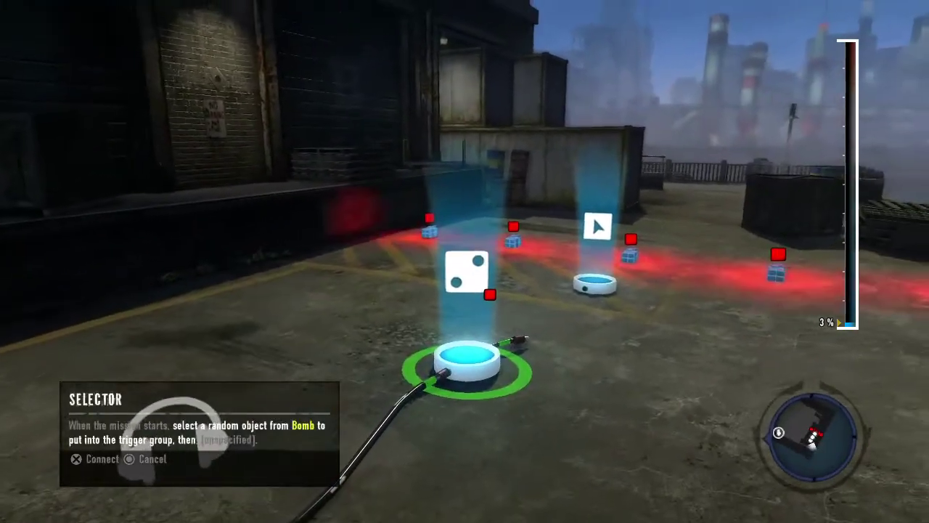
pyautogui.press('Return')
pyautogui.press('Right')
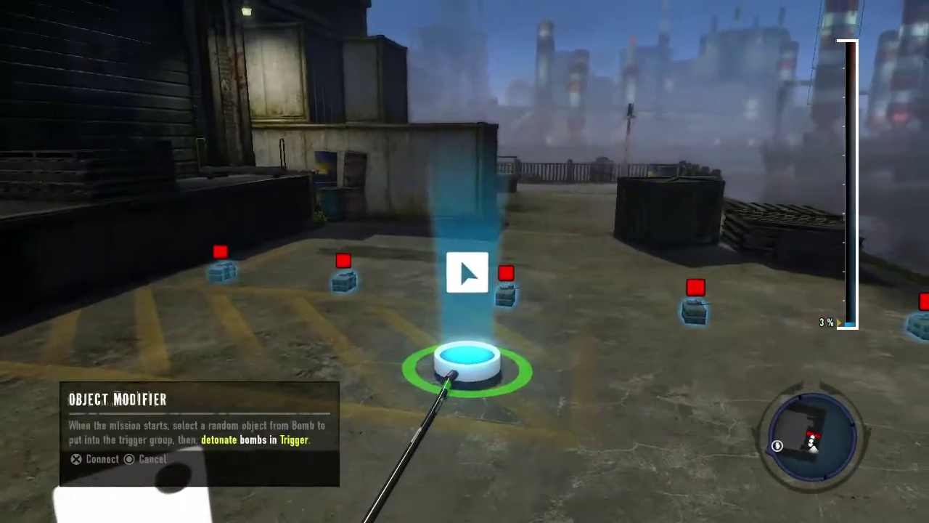
pyautogui.press('Return')
pyautogui.press('Down')
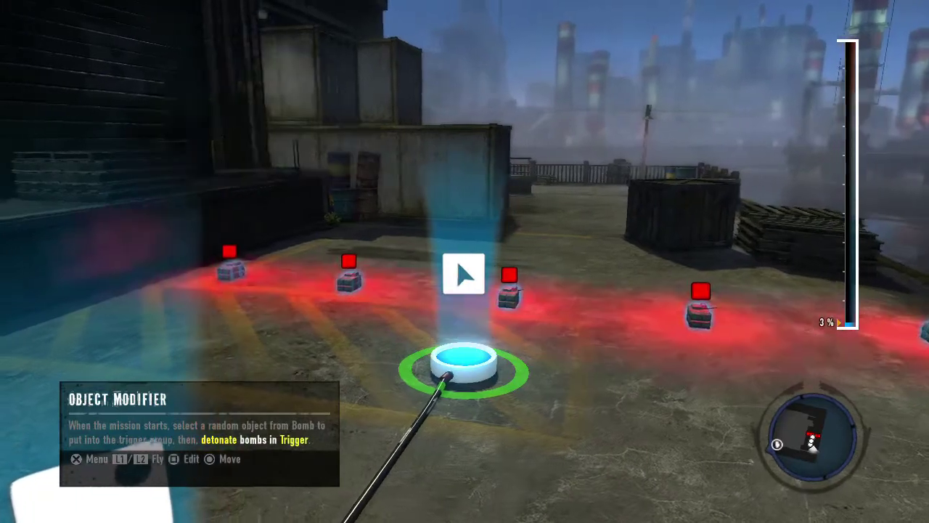
# Launch the Selector mission to test detonating one random bomb when the mission starts.
pyautogui.press('Left')
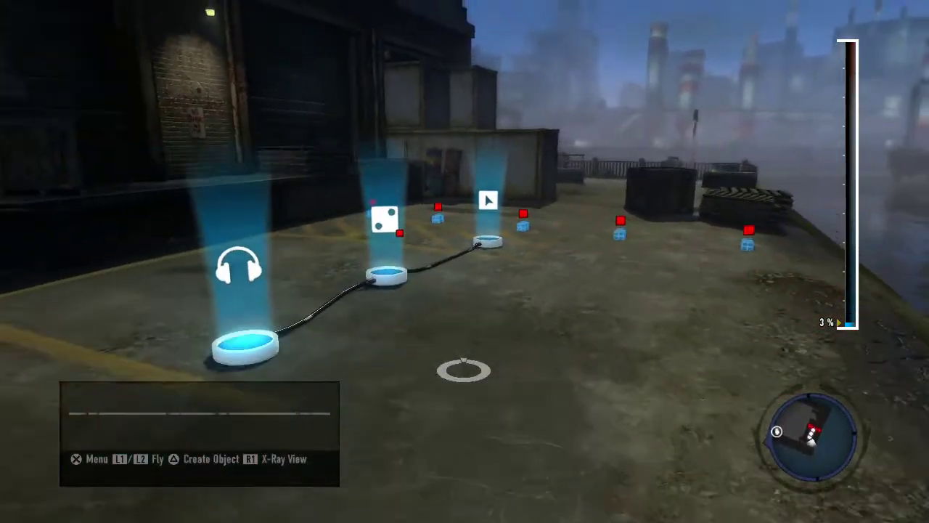
pyautogui.press('Return')
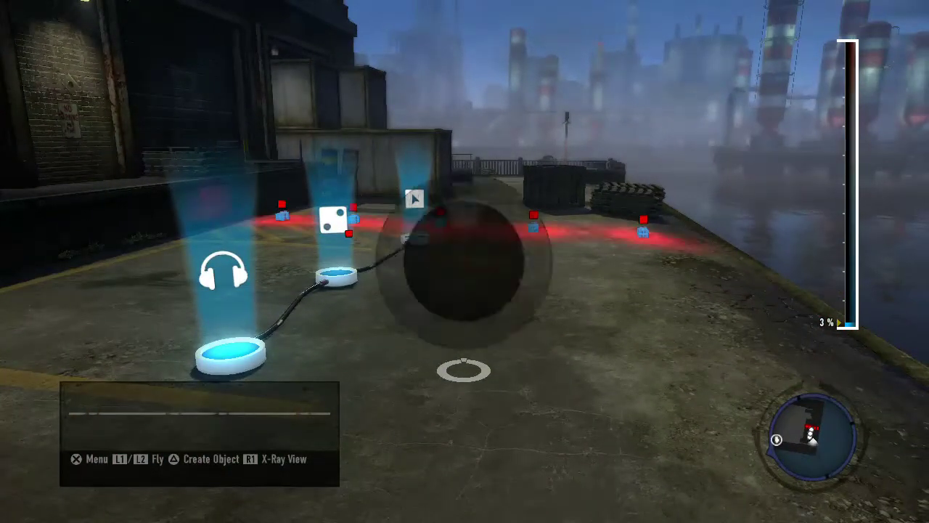
pyautogui.press('Right')
pyautogui.press('Right')
pyautogui.press('Return')
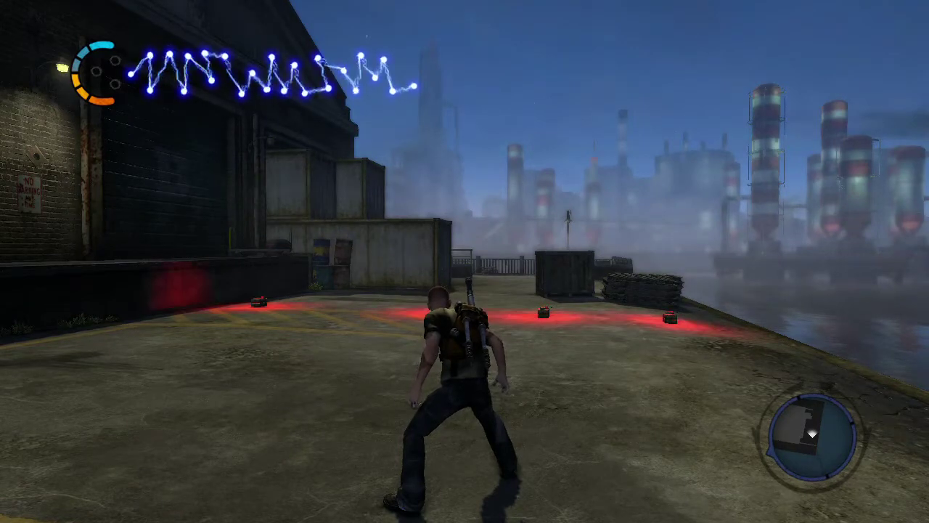
# Restart the mission to test the random bomb detonation again.
pyautogui.press('Escape')
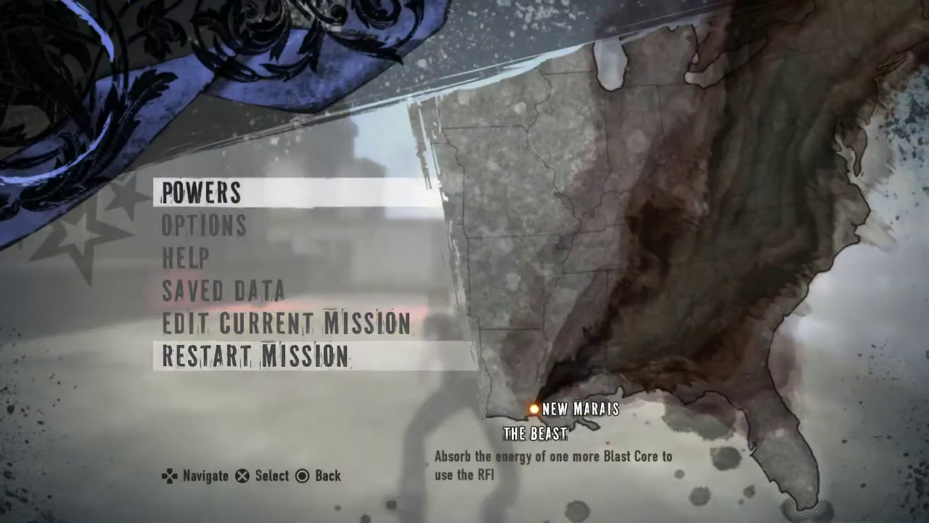